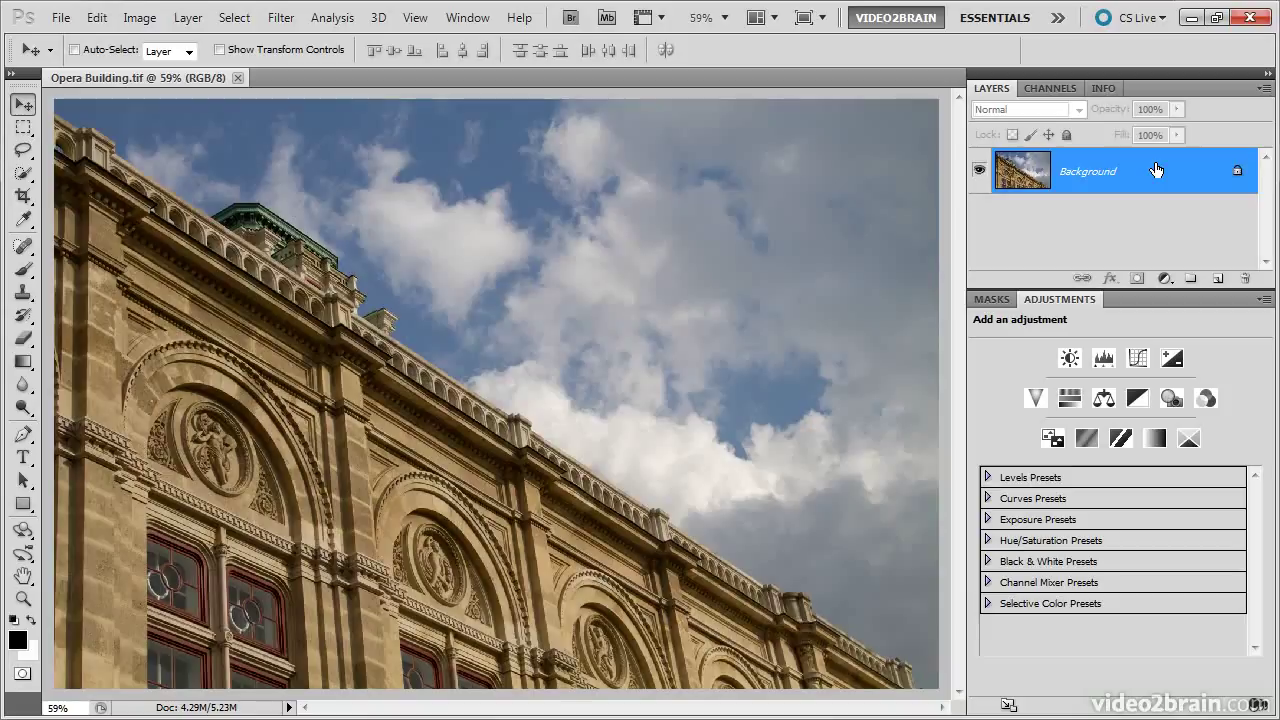
- Select the Lasso tool, with 0 px feather and anti-aliasing on
{"action": "left_click", "coordinate": [22, 152]}
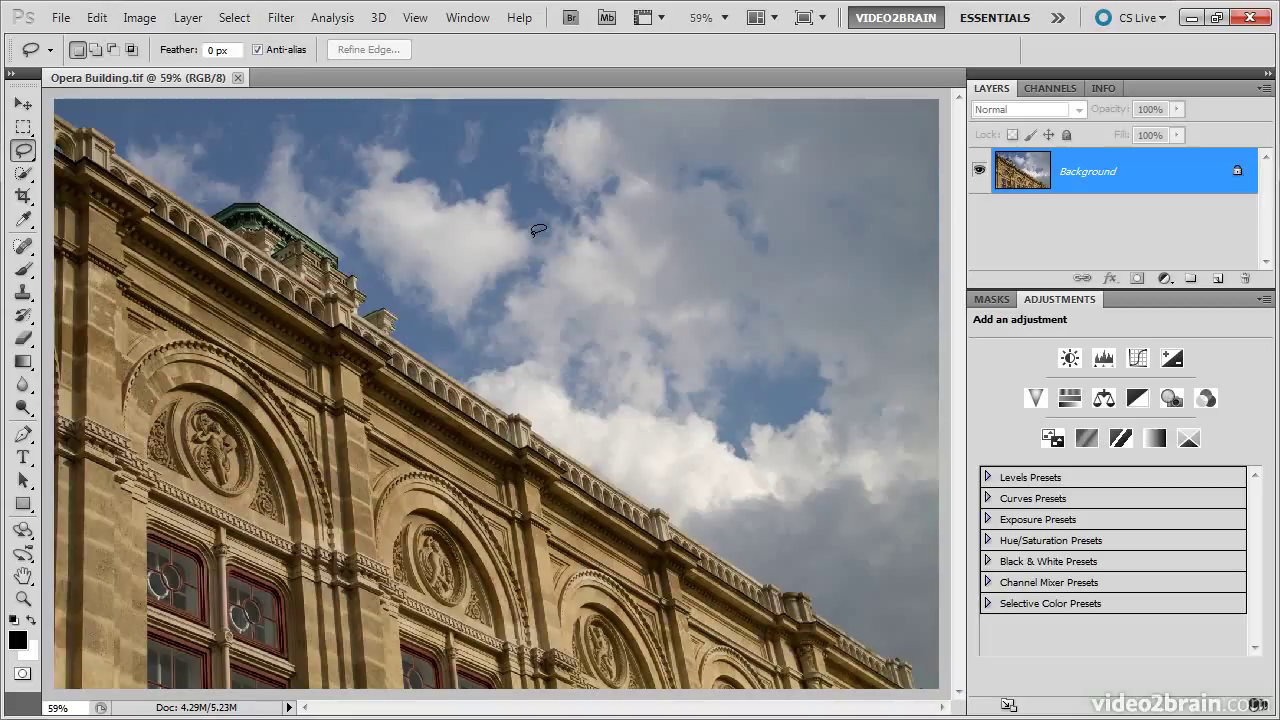
- Lasso the central cloud, add a second area with Shift, and subtract its right part with Alt
{"action": "mouse_move", "coordinate": [548, 240]}
{"action": "left_mouse_down"}
{"action": "mouse_move", "coordinate": [598, 244]}
{"action": "mouse_move", "coordinate": [623, 297]}
{"action": "mouse_move", "coordinate": [538, 357]}
{"action": "mouse_move", "coordinate": [470, 308]}
{"action": "mouse_move", "coordinate": [533, 240]}
{"action": "left_mouse_up"}
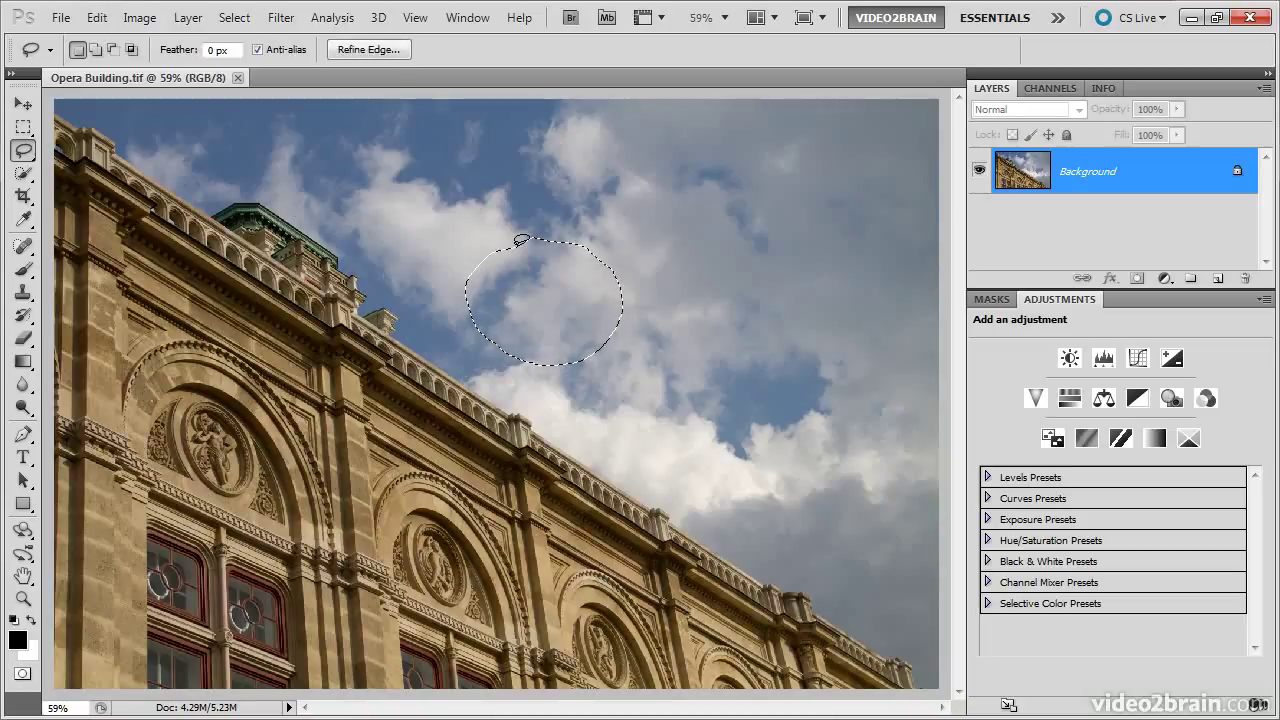
{"action": "key", "text": "shift"}
{"action": "mouse_move", "coordinate": [703, 236]}
{"action": "left_mouse_down"}
{"action": "mouse_move", "coordinate": [598, 246]}
{"action": "mouse_move", "coordinate": [578, 328]}
{"action": "mouse_move", "coordinate": [735, 310]}
{"action": "mouse_move", "coordinate": [755, 258]}
{"action": "left_mouse_up"}
{"action": "key", "text": "alt"}
{"action": "mouse_move", "coordinate": [806, 341]}
{"action": "left_mouse_down"}
{"action": "mouse_move", "coordinate": [758, 316]}
{"action": "mouse_move", "coordinate": [712, 240]}
{"action": "mouse_move", "coordinate": [722, 222]}
{"action": "mouse_move", "coordinate": [806, 212]}
{"action": "mouse_move", "coordinate": [816, 320]}
{"action": "left_mouse_up"}
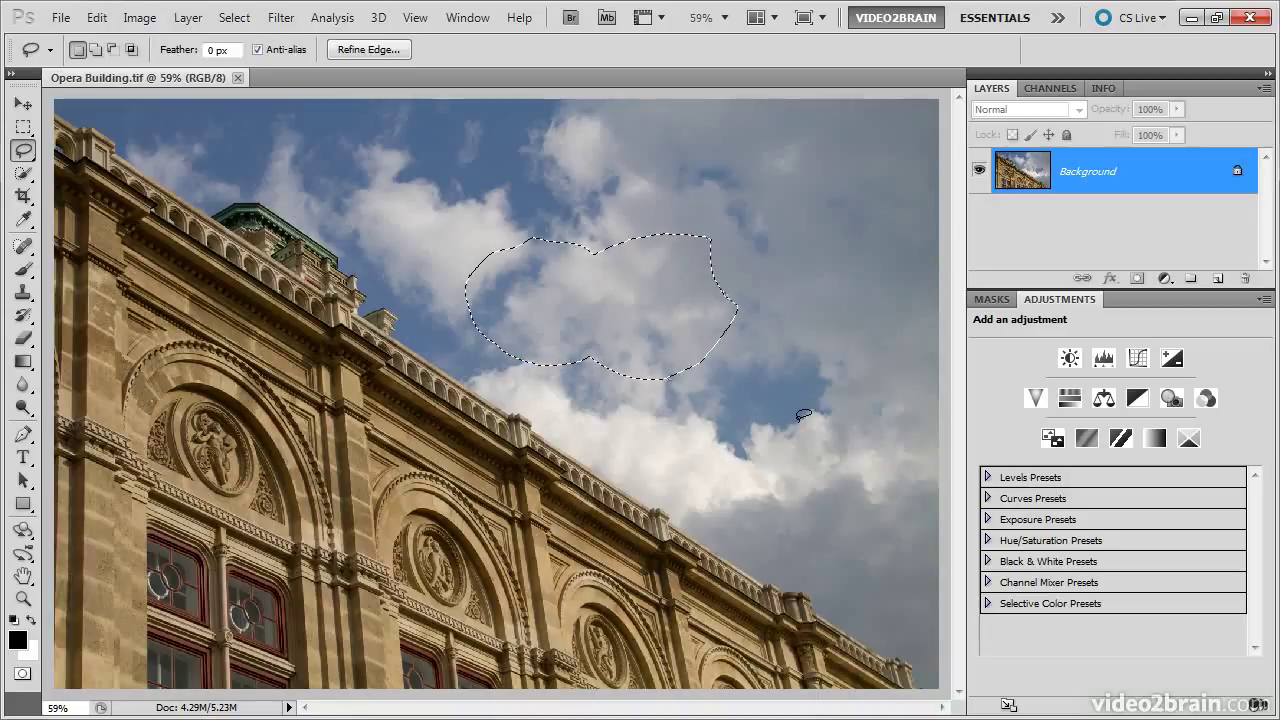
- Add the lower-right and upper-right clouds to the selection
{"action": "key", "text": "shift"}
{"action": "mouse_move", "coordinate": [812, 413]}
{"action": "left_mouse_down"}
{"action": "mouse_move", "coordinate": [786, 493]}
{"action": "mouse_move", "coordinate": [846, 430]}
{"action": "mouse_move", "coordinate": [815, 412]}
{"action": "left_mouse_up"}
{"action": "left_click_drag", "start_coordinate": [783, 220], "coordinate": [866, 184]}
- Intersect the selection with a Shift+Alt lasso loop around the central cloud
{"action": "key", "text": "shift+alt"}
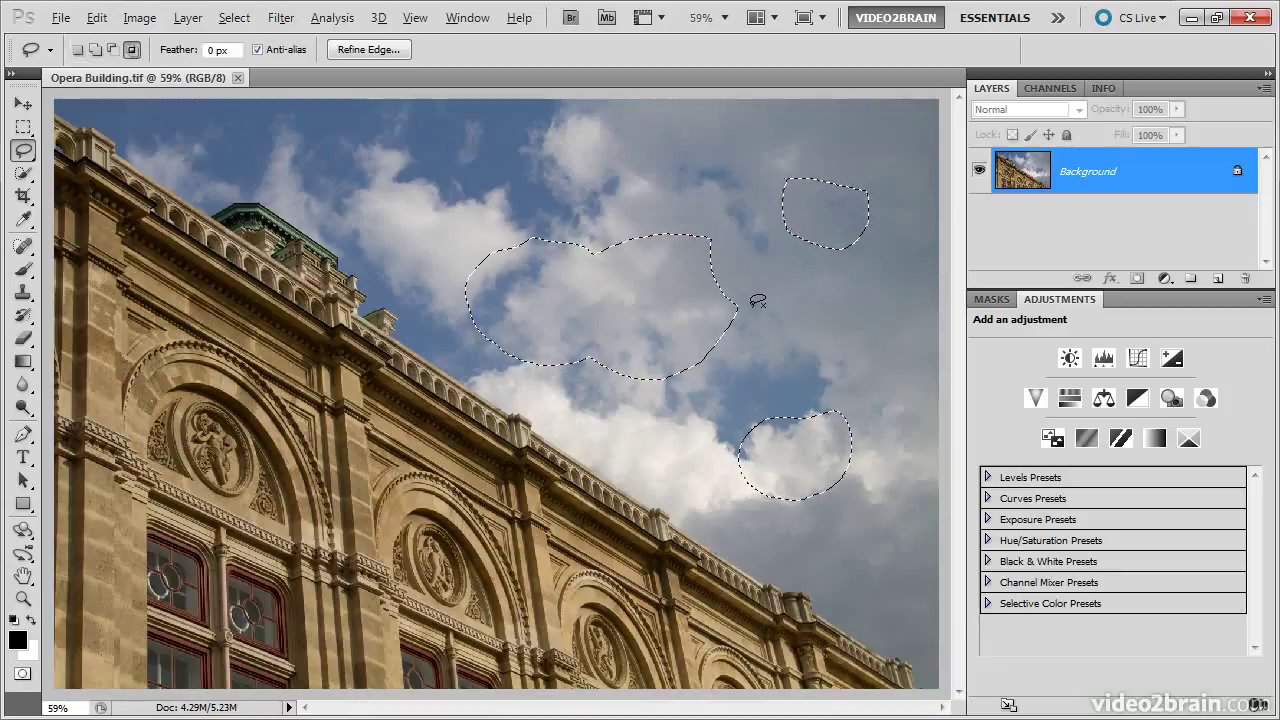
{"action": "left_click_drag", "start_coordinate": [752, 304], "coordinate": [744, 256]}
{"action": "mouse_move", "coordinate": [716, 203]}
{"action": "left_mouse_down"}
{"action": "mouse_move", "coordinate": [552, 175]}
{"action": "mouse_move", "coordinate": [444, 234]}
{"action": "mouse_move", "coordinate": [410, 320]}
{"action": "left_mouse_up"}
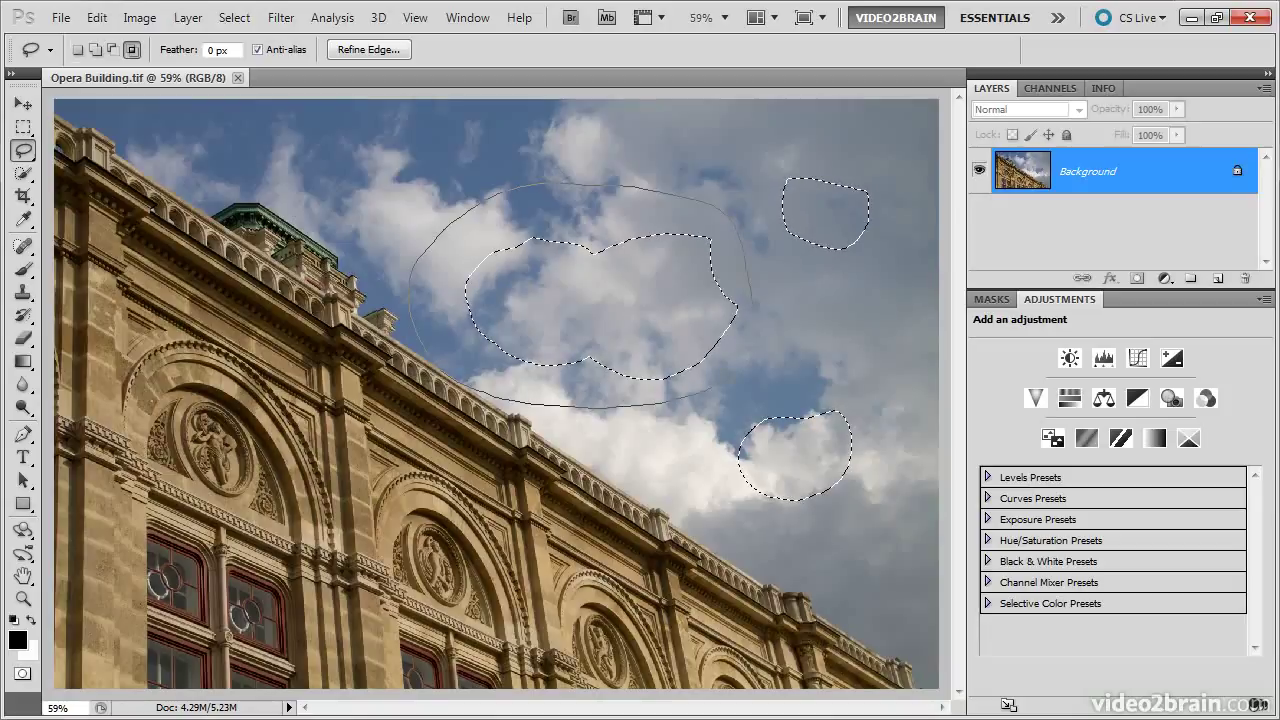
{"action": "left_click_drag", "start_coordinate": [764, 316], "coordinate": [764, 316]}
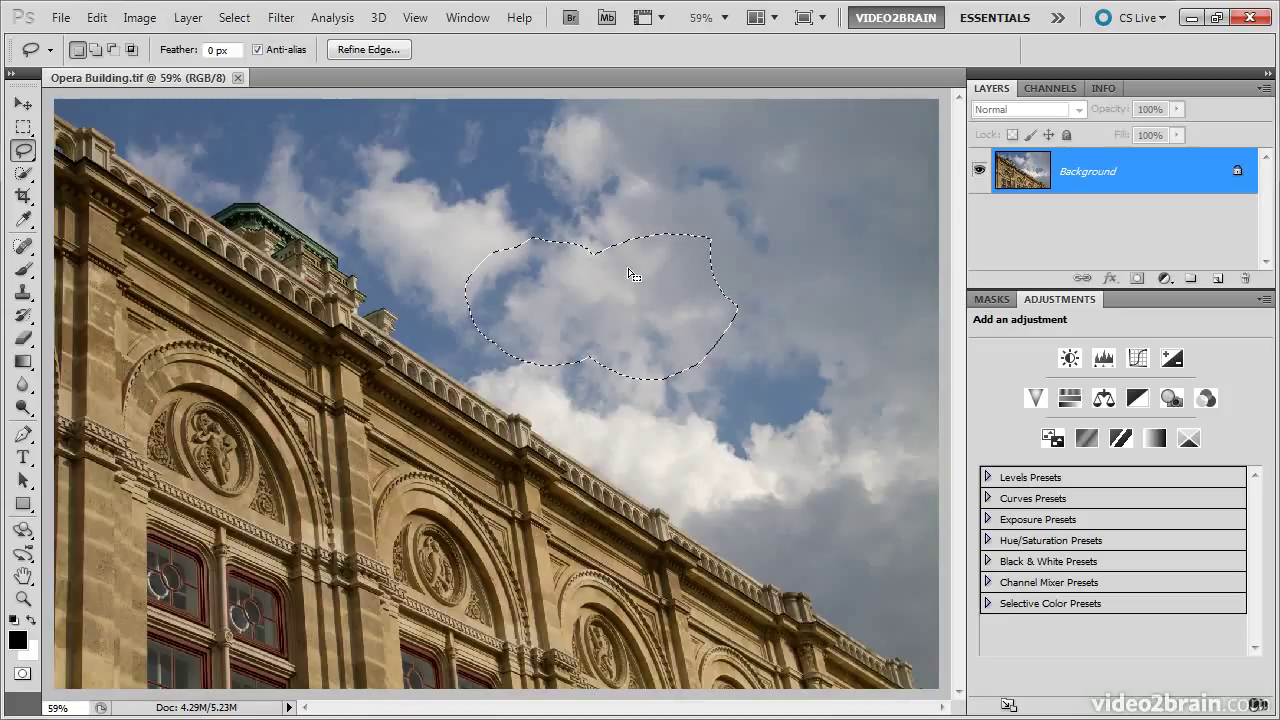
- Load the saved channel 'Initial Sky Selection' as a new selection
{"action": "left_click", "coordinate": [234, 18]}
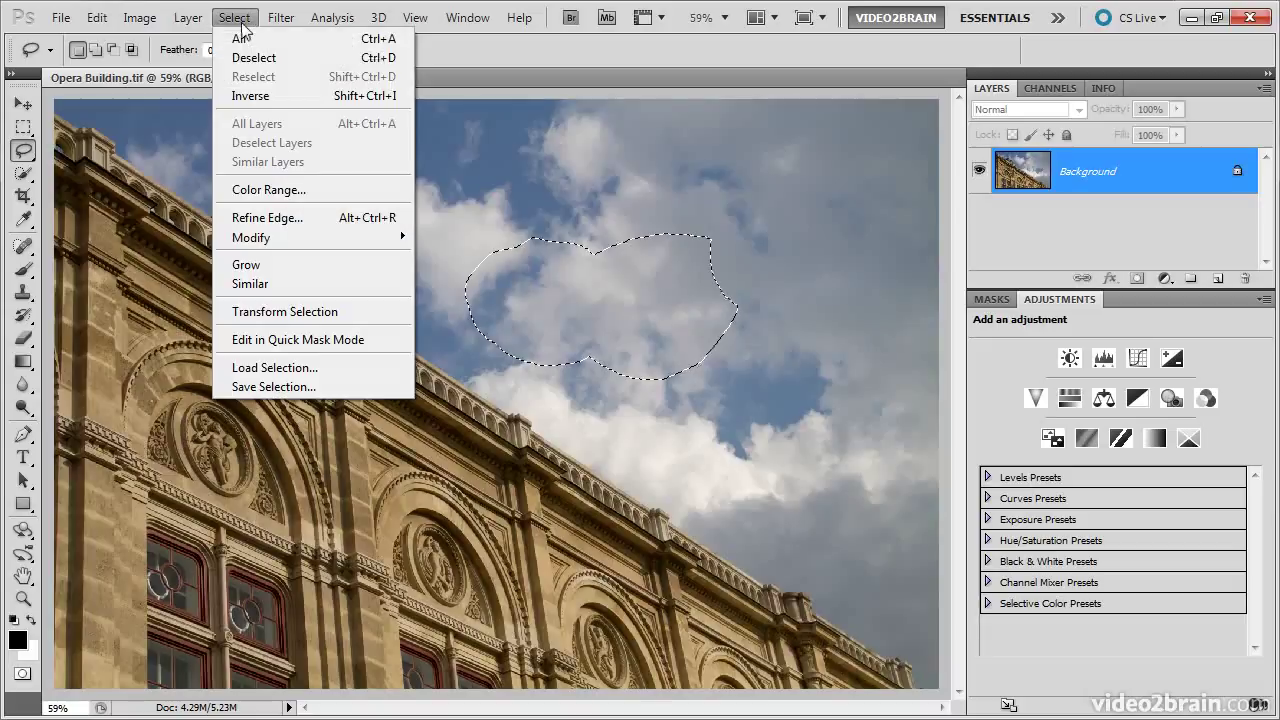
{"action": "left_click", "coordinate": [296, 372]}
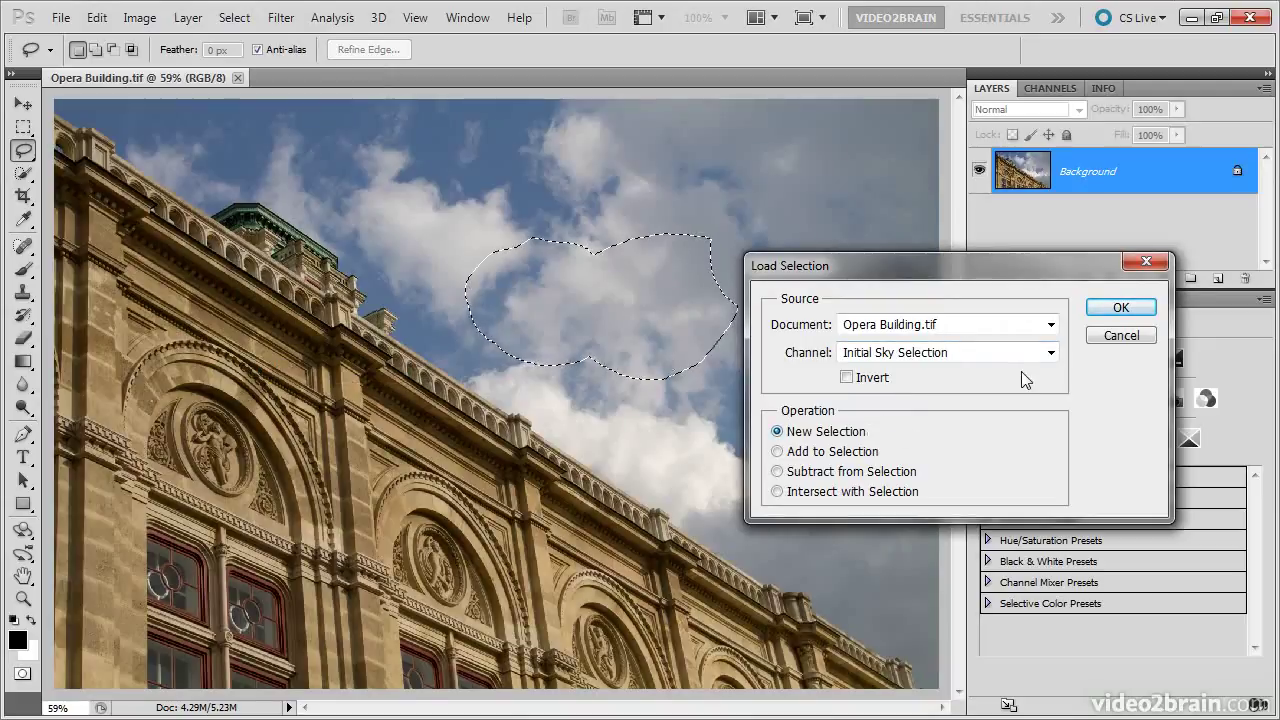
{"action": "left_click", "coordinate": [1128, 310]}
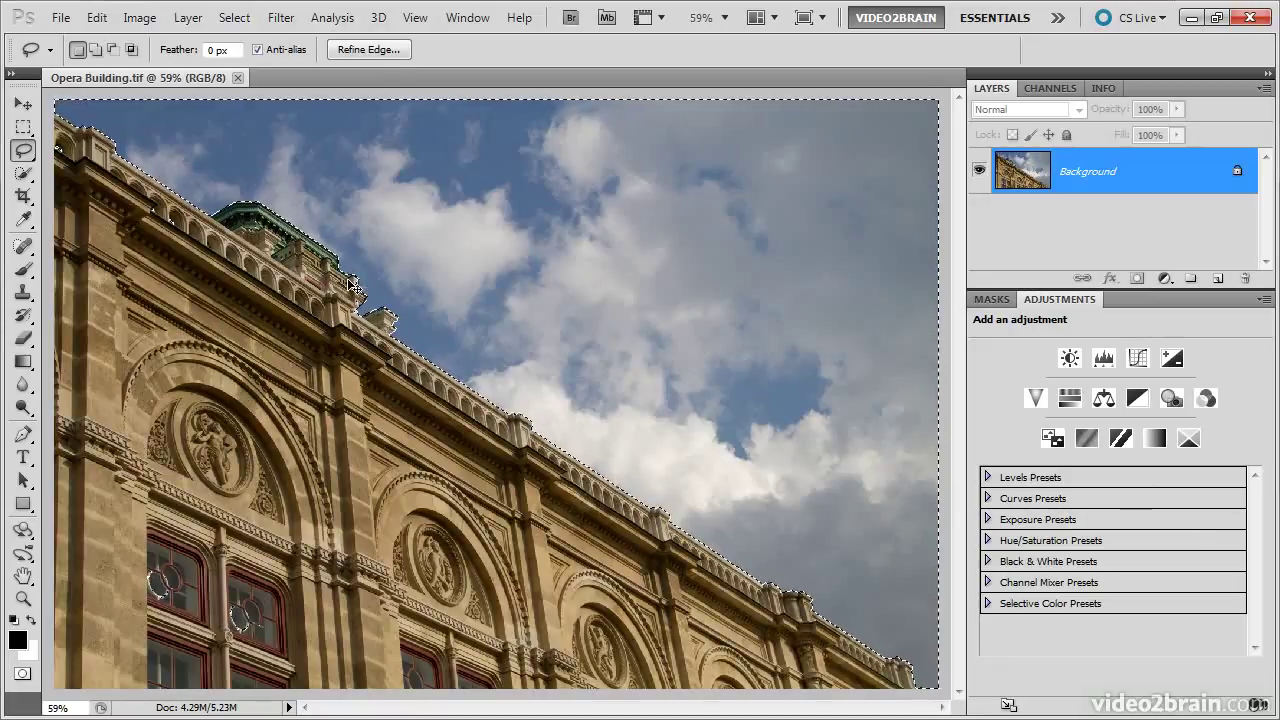
- Add a freehand area near the green roof, then zoom to about 694% on the building edge
{"action": "left_click_drag", "start_coordinate": [340, 256], "coordinate": [414, 345]}
{"action": "scroll", "coordinate": [414, 345], "scroll_direction": "up", "scroll_amount": 10}
{"action": "left_click_drag", "start_coordinate": [305, 546], "coordinate": [482, 512]}
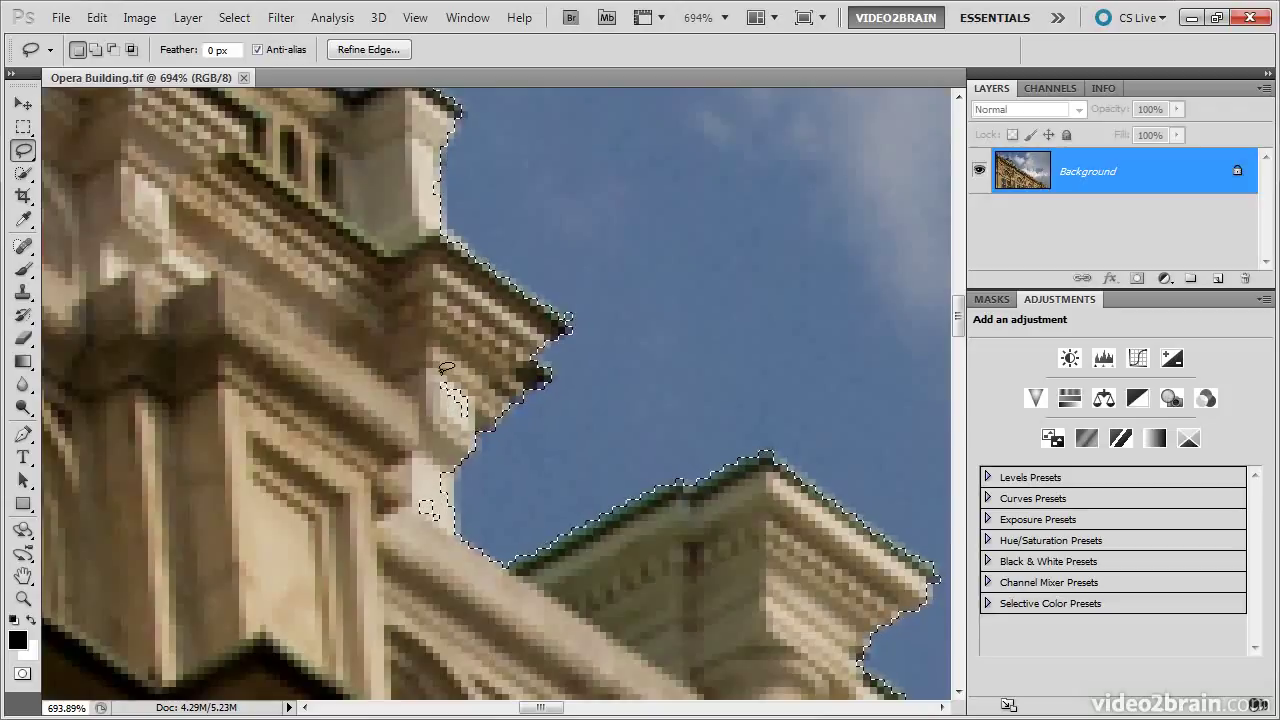
- Subtract the small stray selection island inside the building wall with an Alt-lasso
{"action": "key", "text": "alt"}
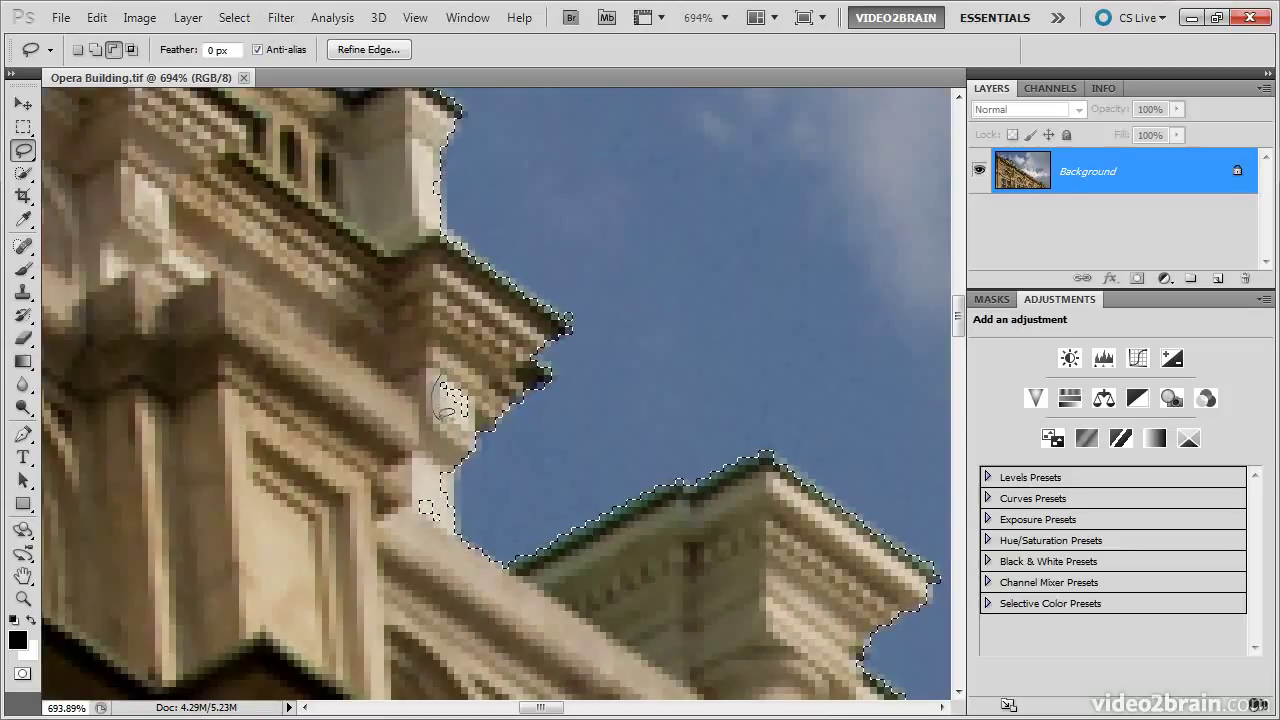
{"action": "left_click_drag", "start_coordinate": [470, 424], "coordinate": [489, 410]}
{"action": "left_click_drag", "start_coordinate": [441, 374], "coordinate": [445, 370]}
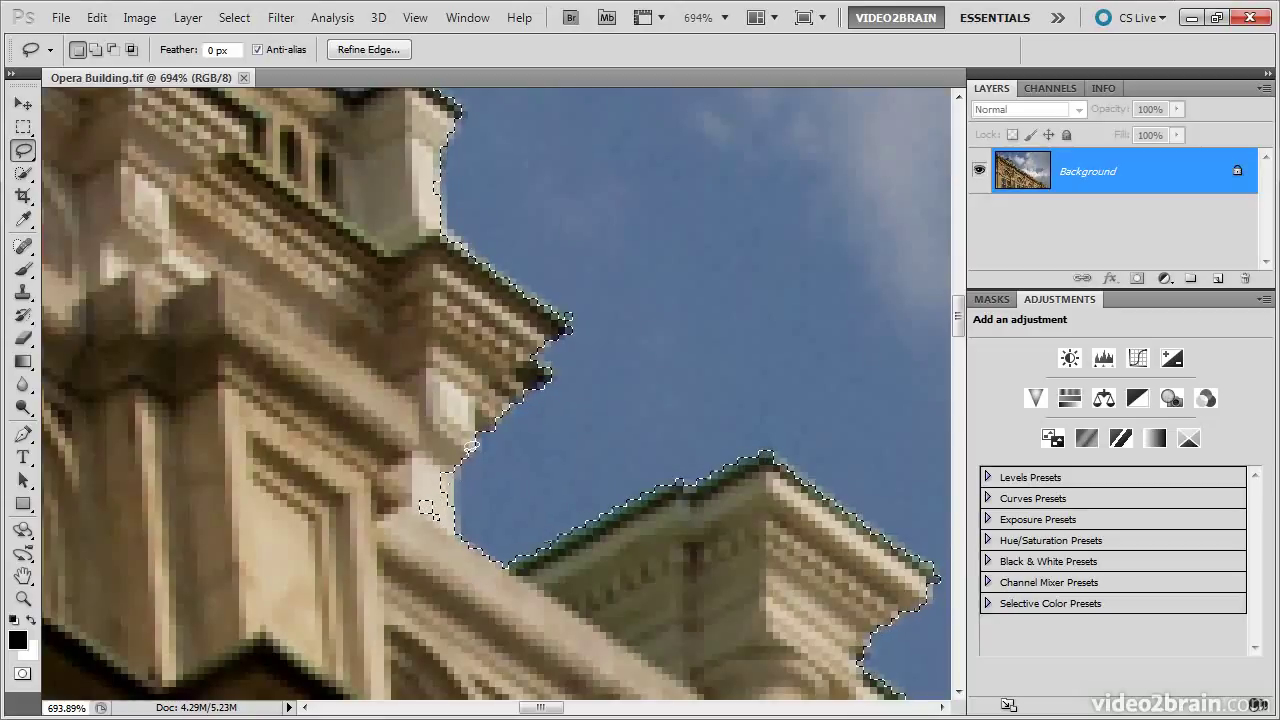
- Alt-lasso out the leftover stray patch along the pale pillar edge
{"action": "key", "text": "alt"}
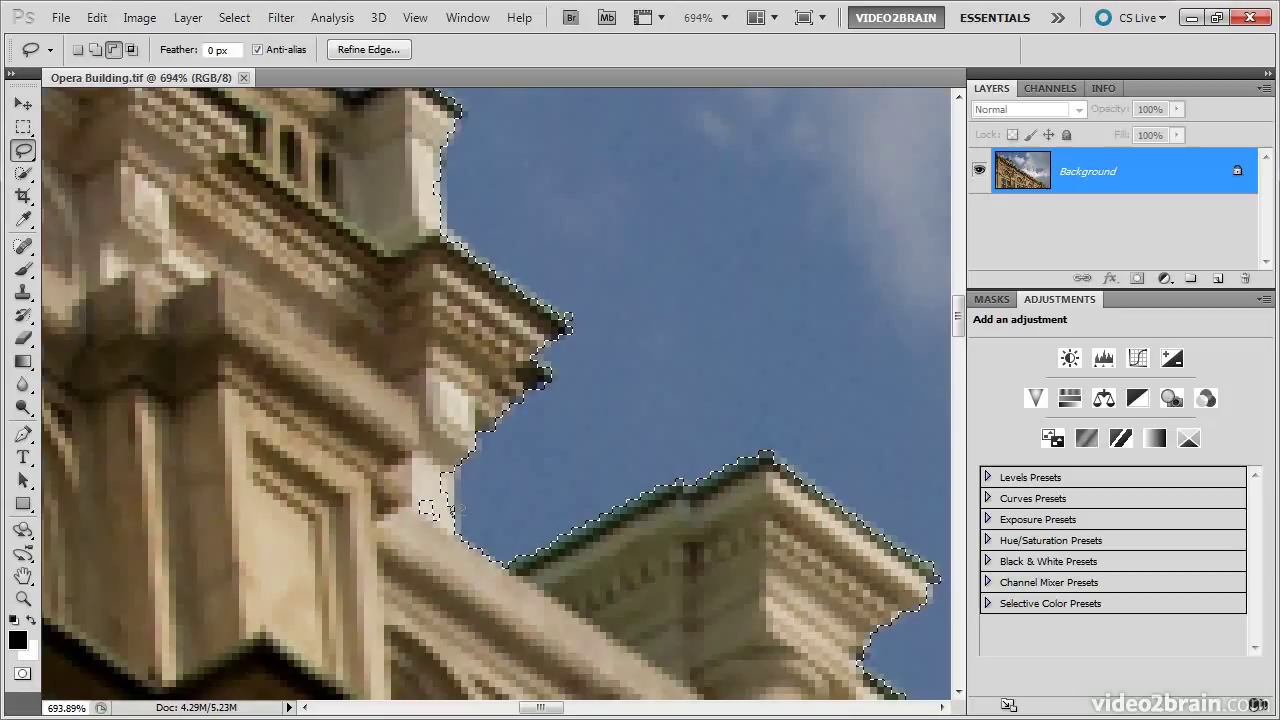
{"action": "mouse_move", "coordinate": [457, 508]}
{"action": "left_mouse_down"}
{"action": "mouse_move", "coordinate": [432, 552]}
{"action": "mouse_move", "coordinate": [404, 548]}
{"action": "mouse_move", "coordinate": [387, 500]}
{"action": "mouse_move", "coordinate": [424, 455]}
{"action": "left_mouse_up"}
{"action": "left_click_drag", "start_coordinate": [428, 510], "coordinate": [432, 514]}
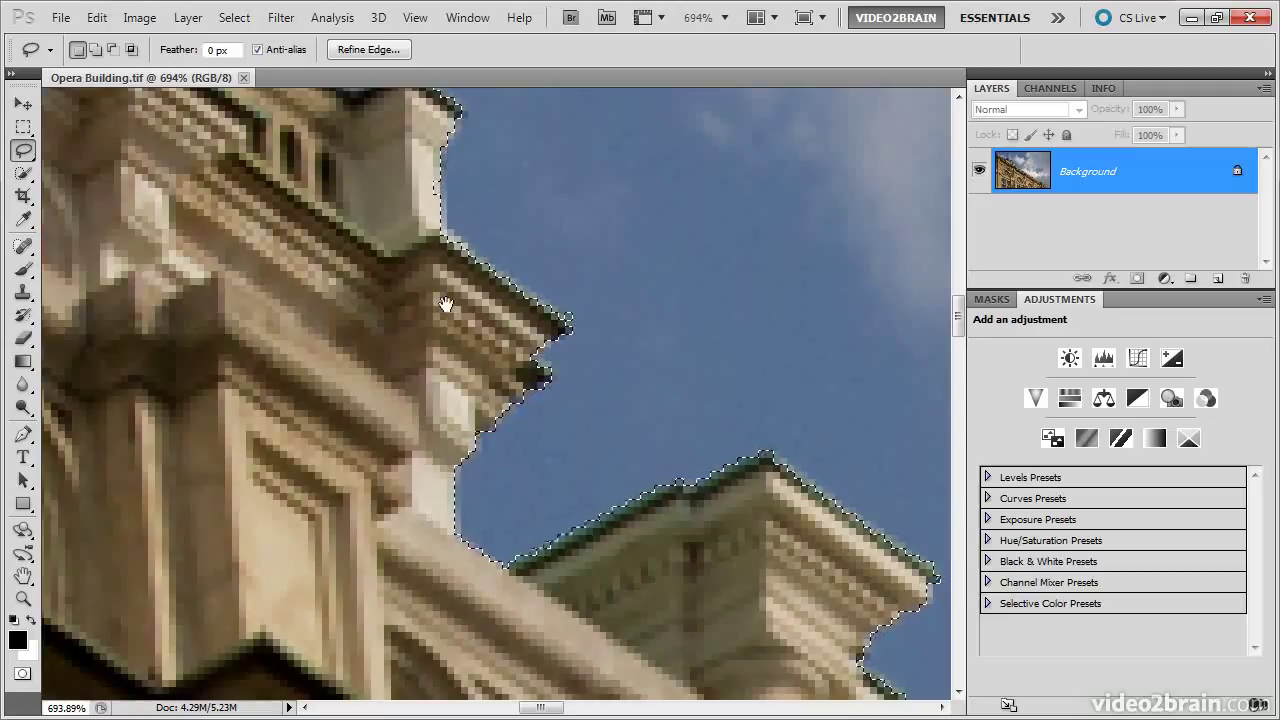
- Trim the selection along the building's right edge near the green roof corner
{"action": "mouse_move", "coordinate": [437, 283]}
{"action": "left_mouse_down"}
{"action": "mouse_move", "coordinate": [489, 385]}
{"action": "mouse_move", "coordinate": [543, 607]}
{"action": "left_mouse_up"}
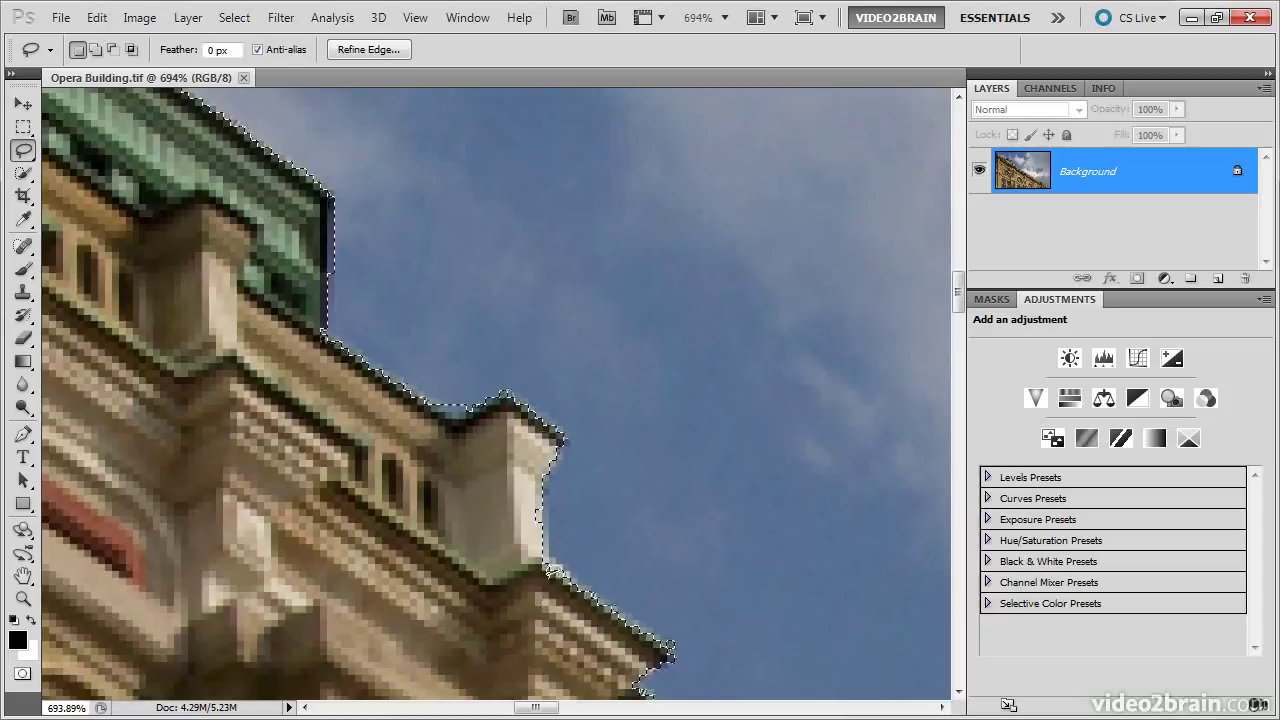
{"action": "key", "text": "alt"}
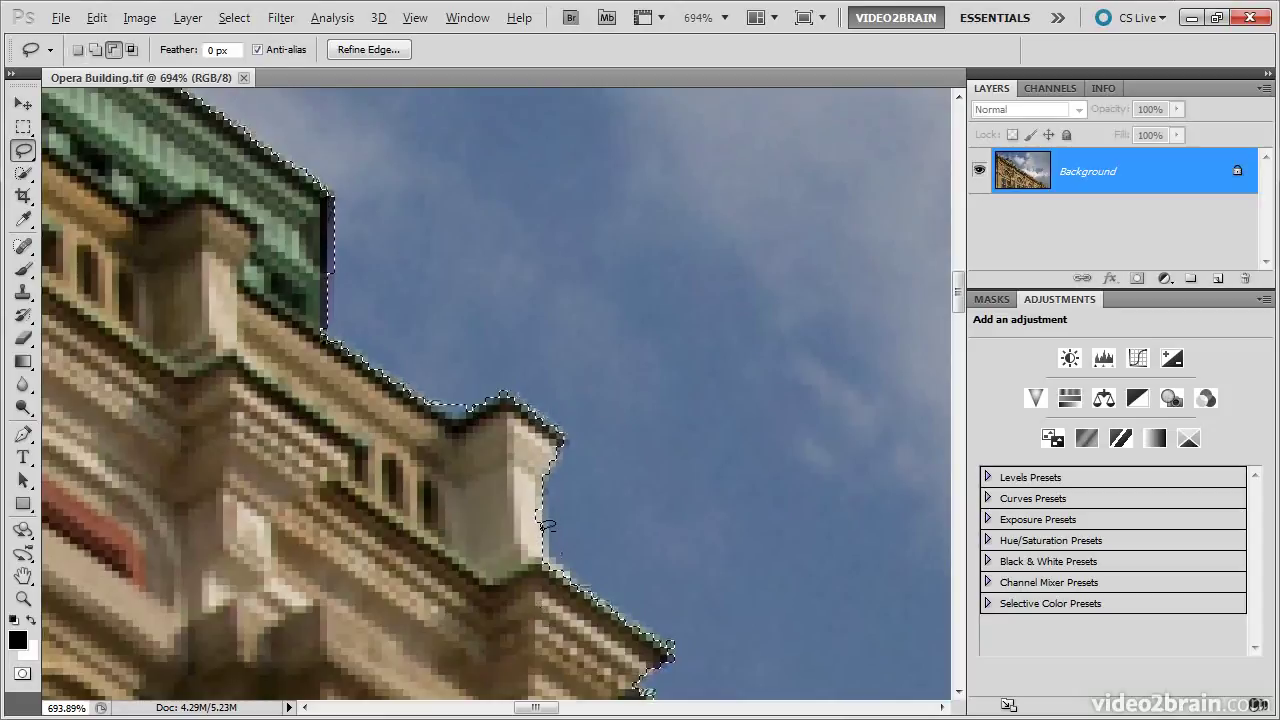
{"action": "mouse_move", "coordinate": [545, 527]}
{"action": "left_mouse_down"}
{"action": "mouse_move", "coordinate": [550, 497]}
{"action": "mouse_move", "coordinate": [537, 485]}
{"action": "mouse_move", "coordinate": [526, 531]}
{"action": "left_mouse_up"}
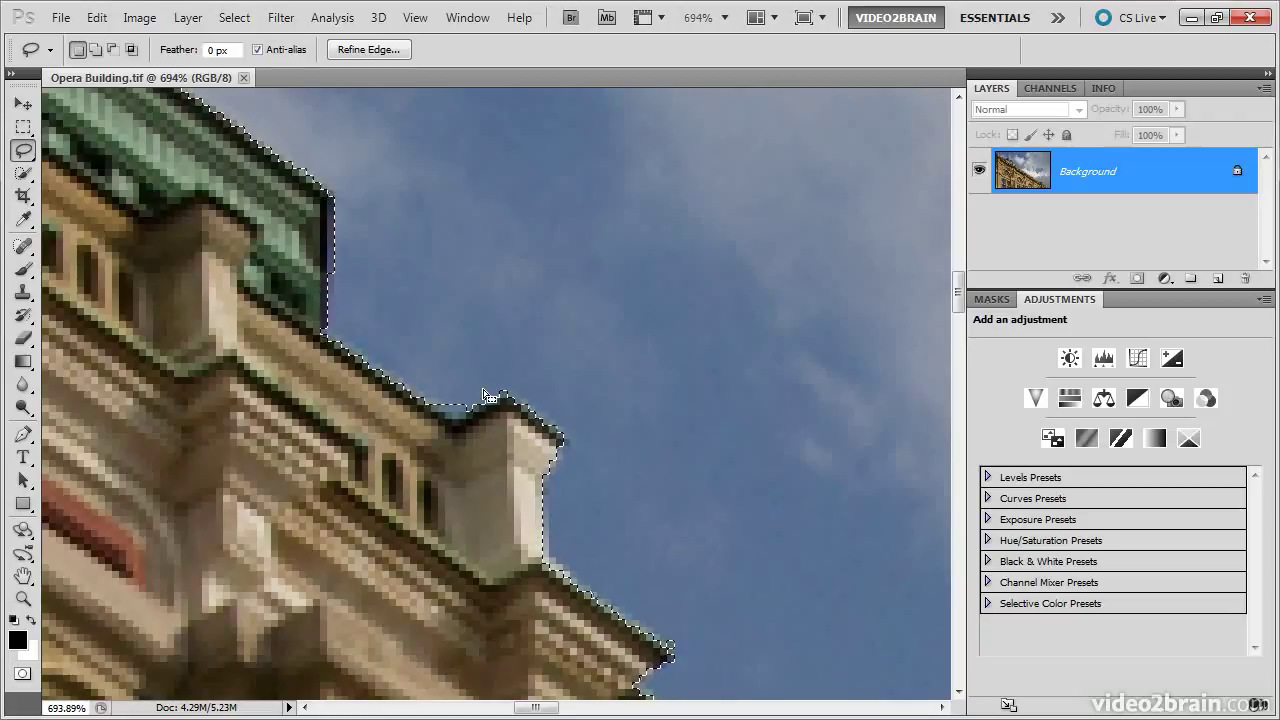
- Add the missed sky gap at the roofline to the selection
{"action": "key", "text": "shift"}
{"action": "left_click_drag", "start_coordinate": [494, 380], "coordinate": [476, 394]}
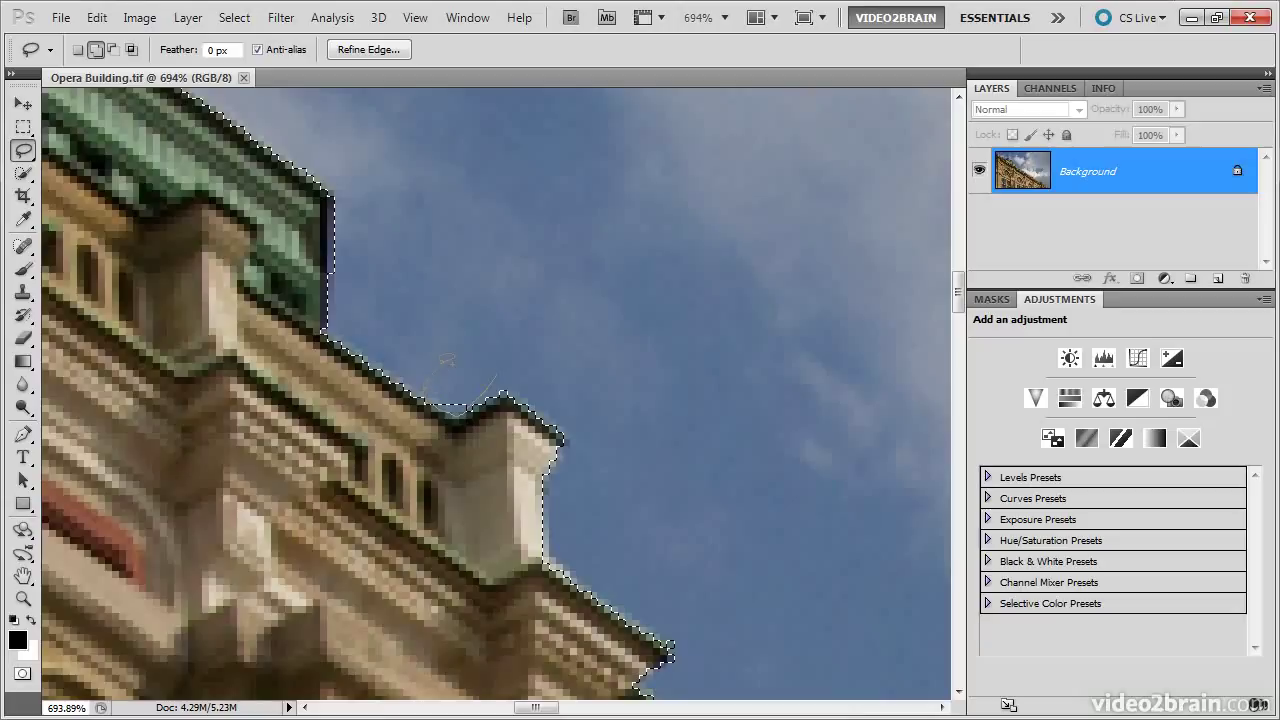
{"action": "left_click_drag", "start_coordinate": [453, 355], "coordinate": [483, 357]}
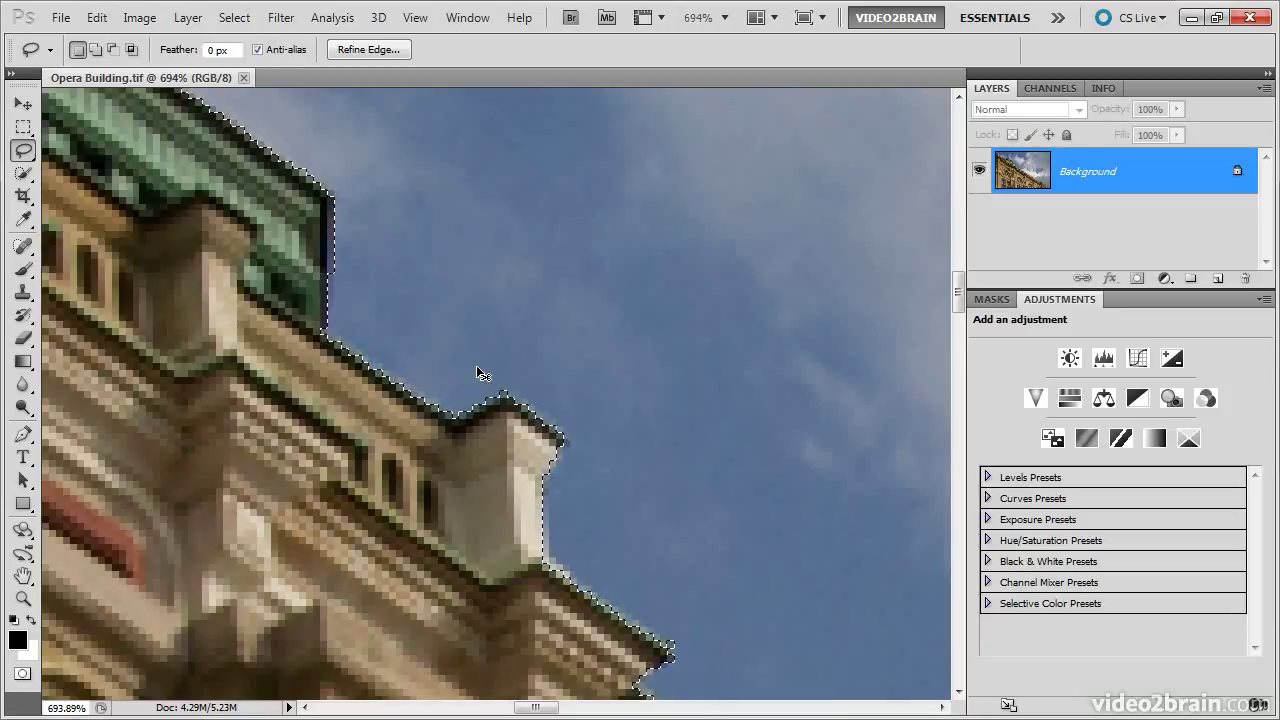
- Fit the whole Opera Building photo on screen with Ctrl+0
{"action": "key", "text": "ctrl+0"}
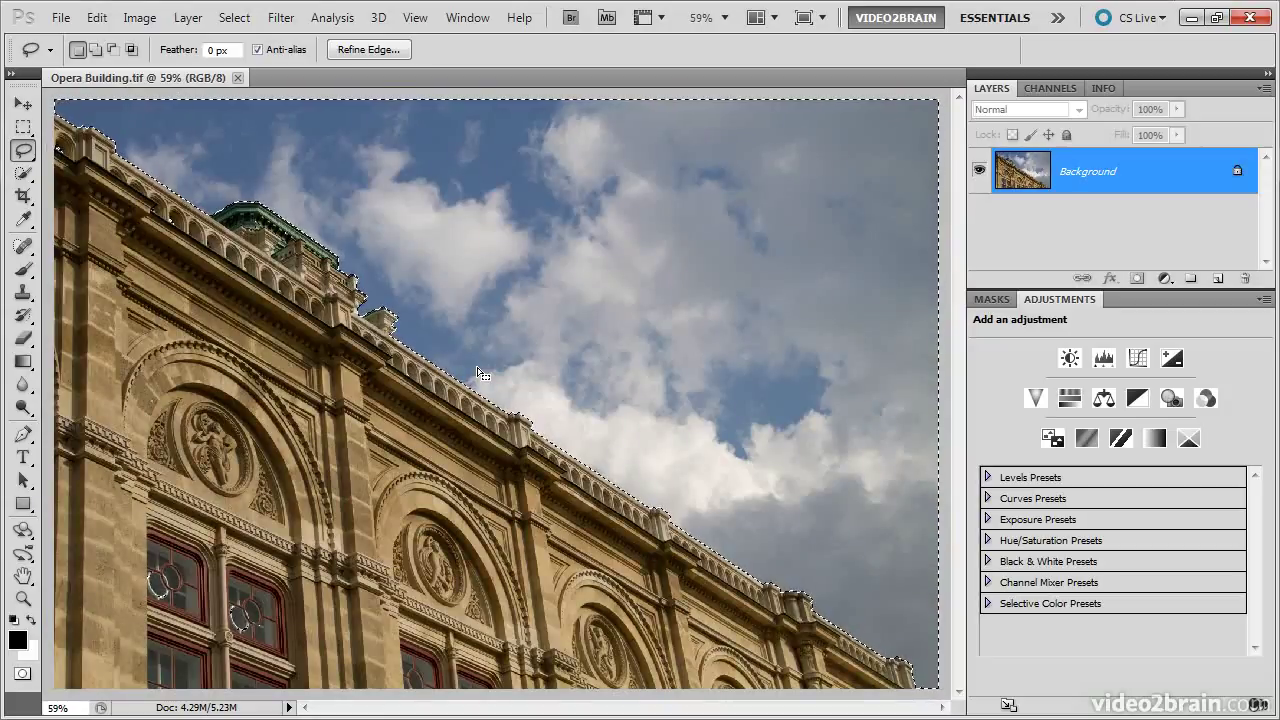